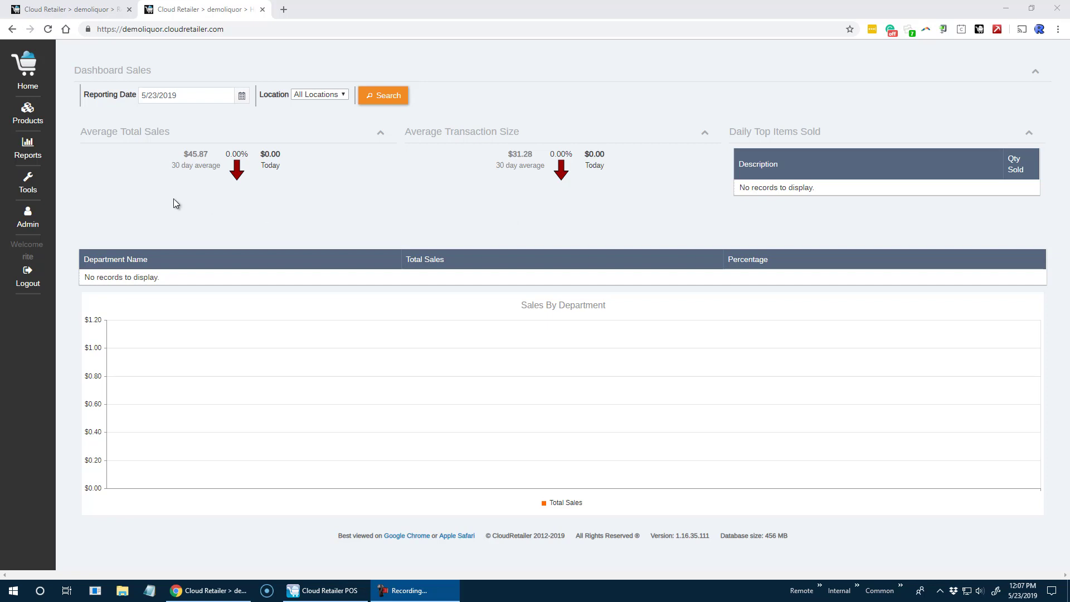
# Search Products for 'water' and copy the 22 OZ Aquafina Bottled Water product code
pyautogui.click(31, 114)
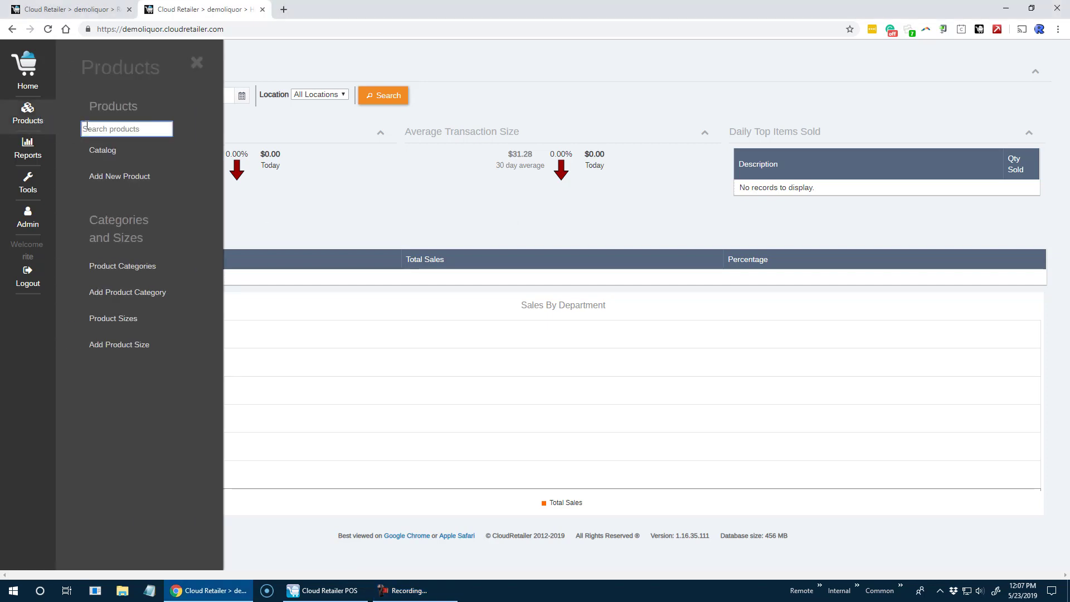
pyautogui.write('water')
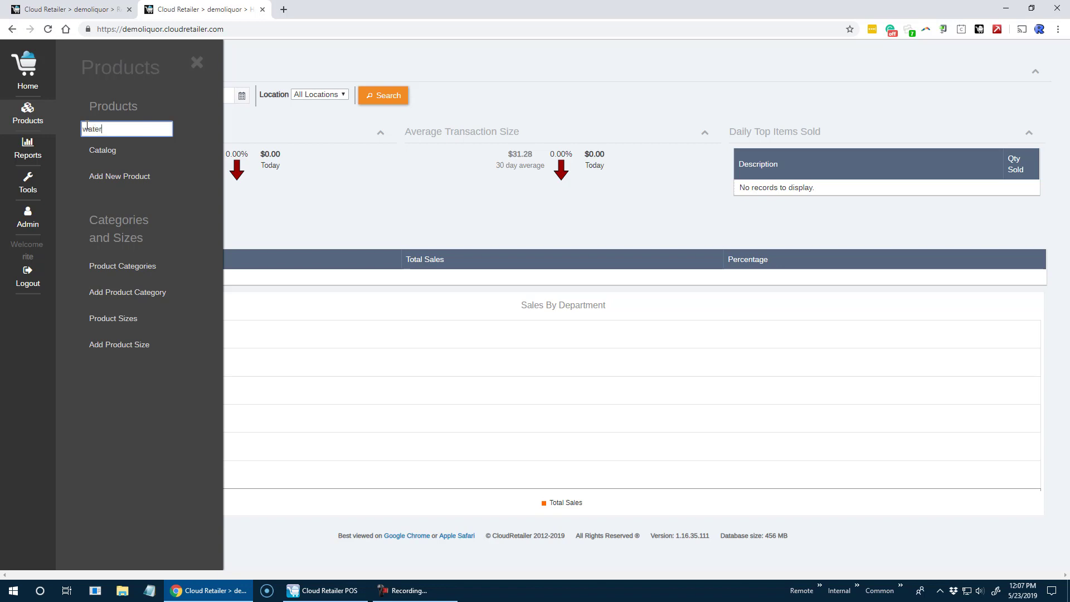
pyautogui.press('Return')
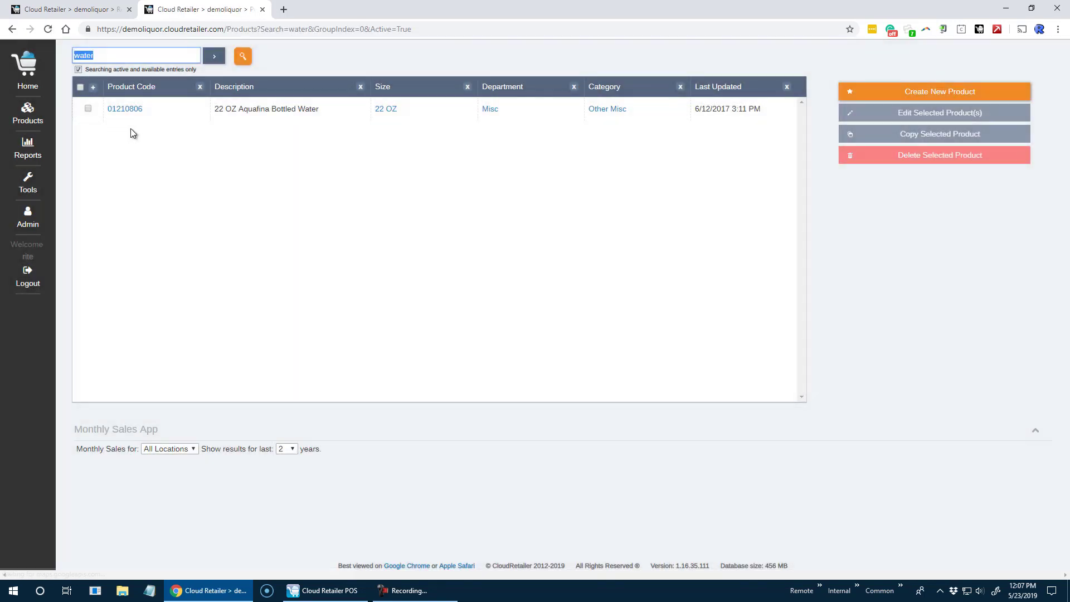
pyautogui.moveTo(146, 109); pyautogui.dragTo(107, 109)
pyautogui.rightClick(150, 109)
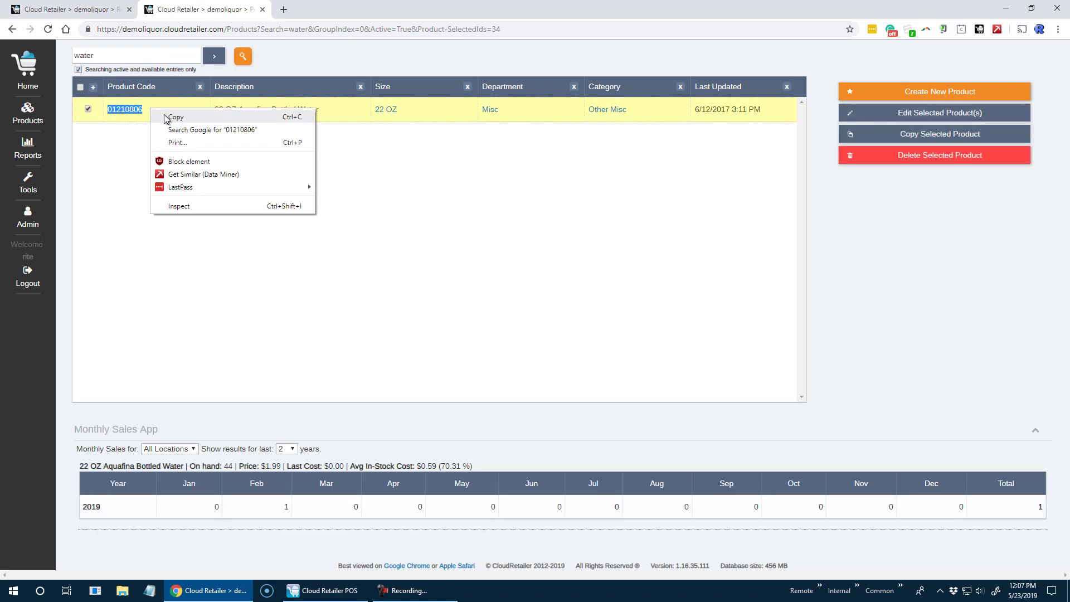
pyautogui.click(175, 117)
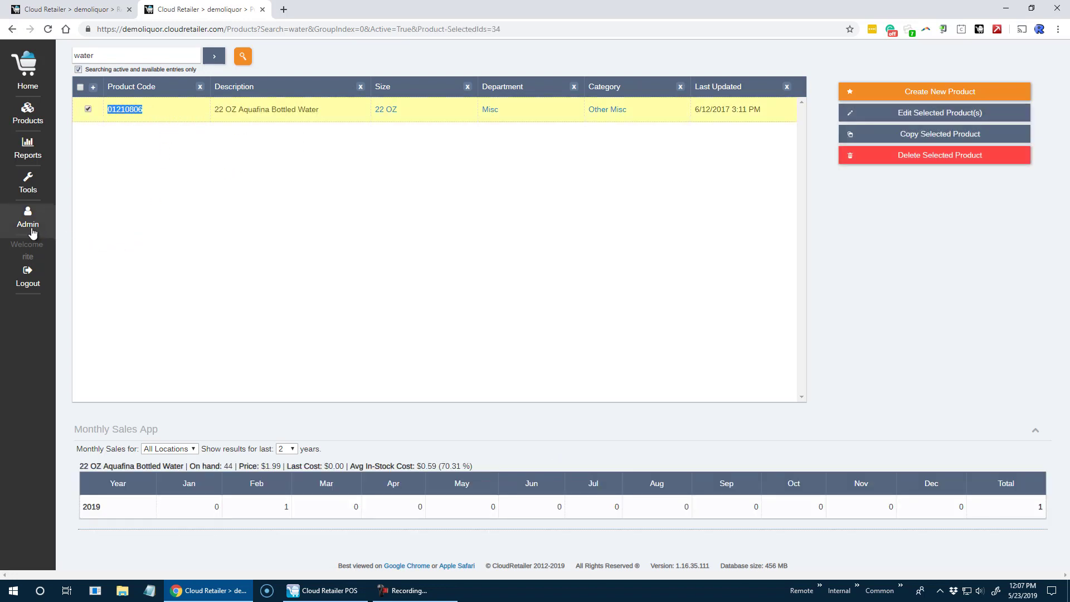
# Search the admin settings for 'task' and go to the Task Pads page
pyautogui.click(32, 227)
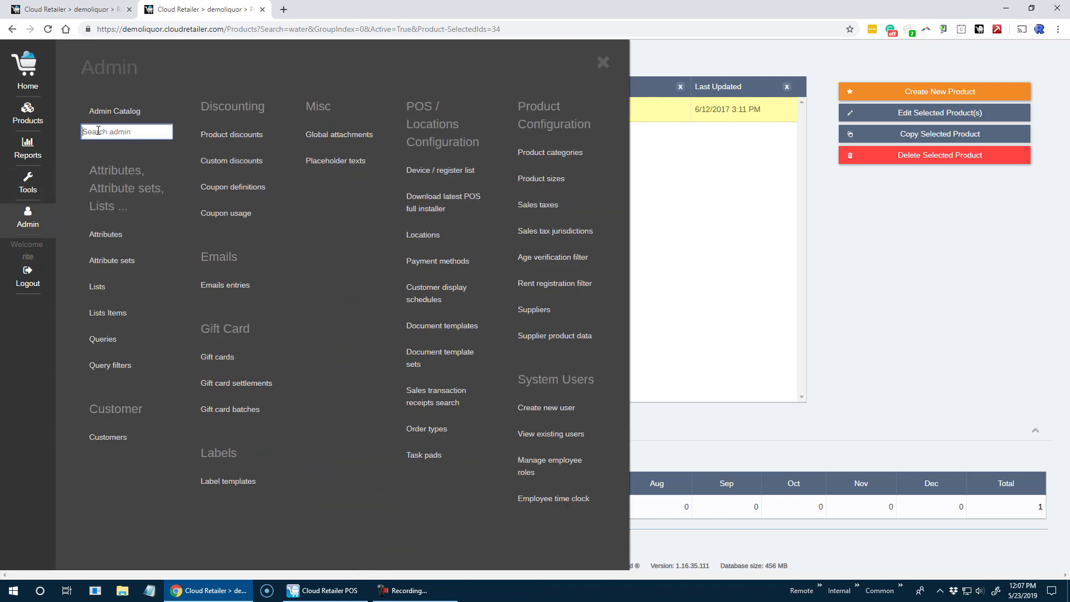
pyautogui.write('task')
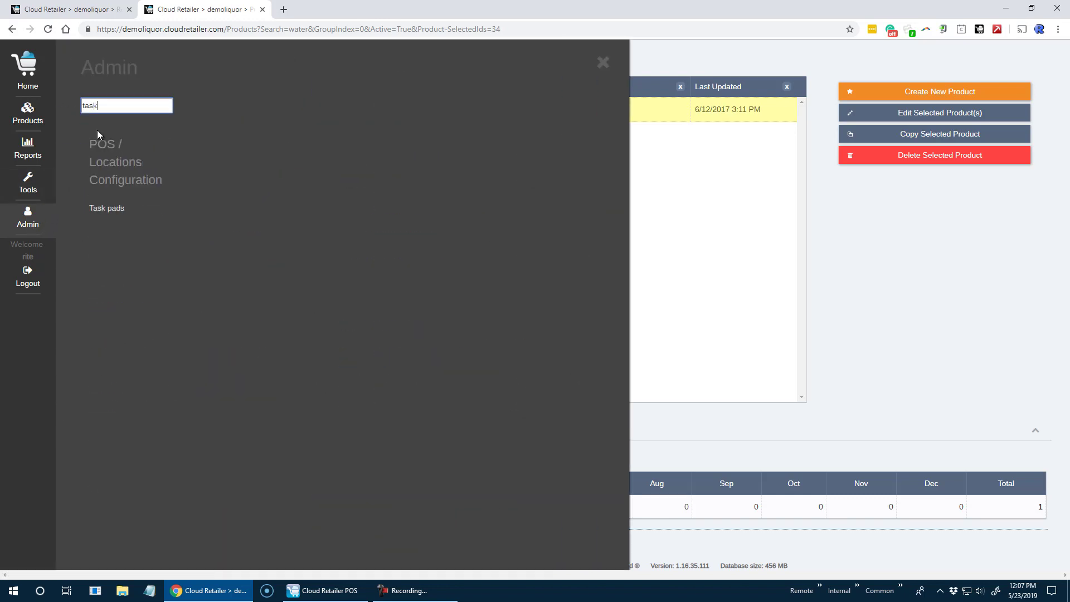
pyautogui.click(97, 217)
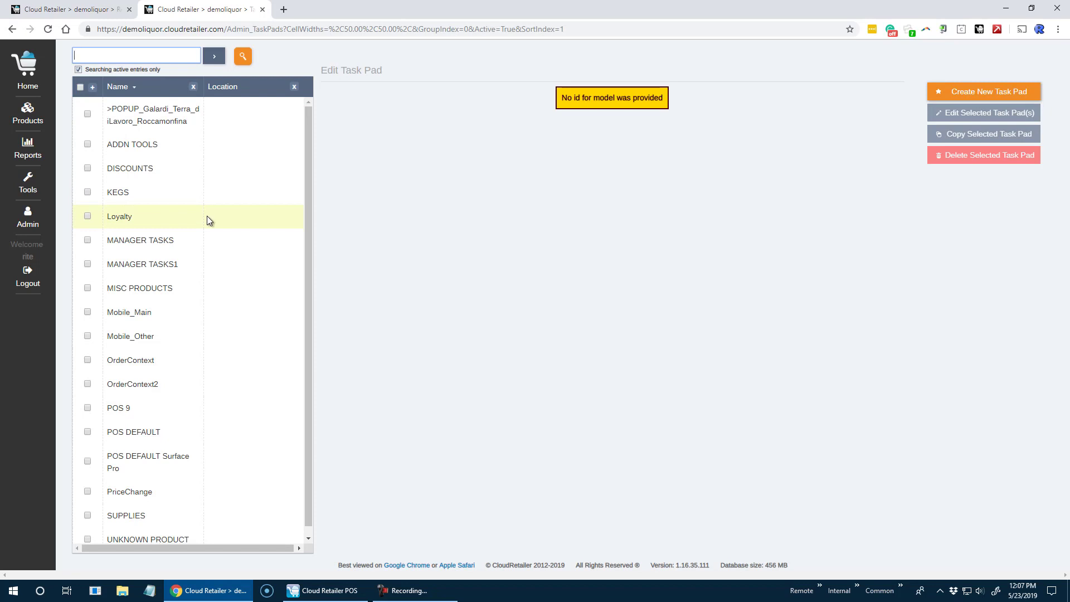
pyautogui.scroll(-1, 206, 220)
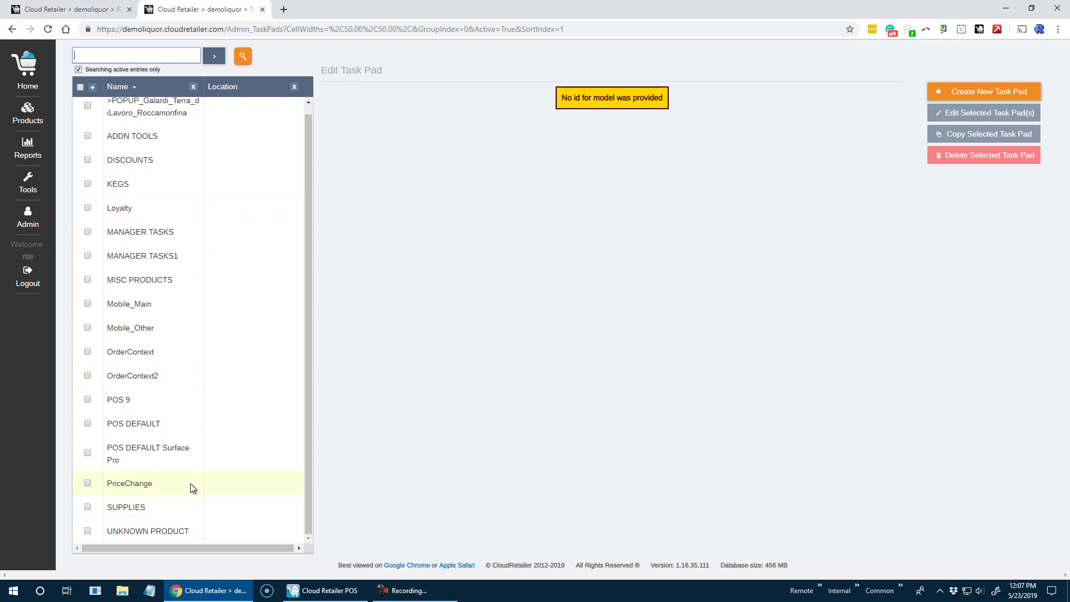
# Open the POS DEFAULT Surface Pro task pad for editing
pyautogui.click(132, 458)
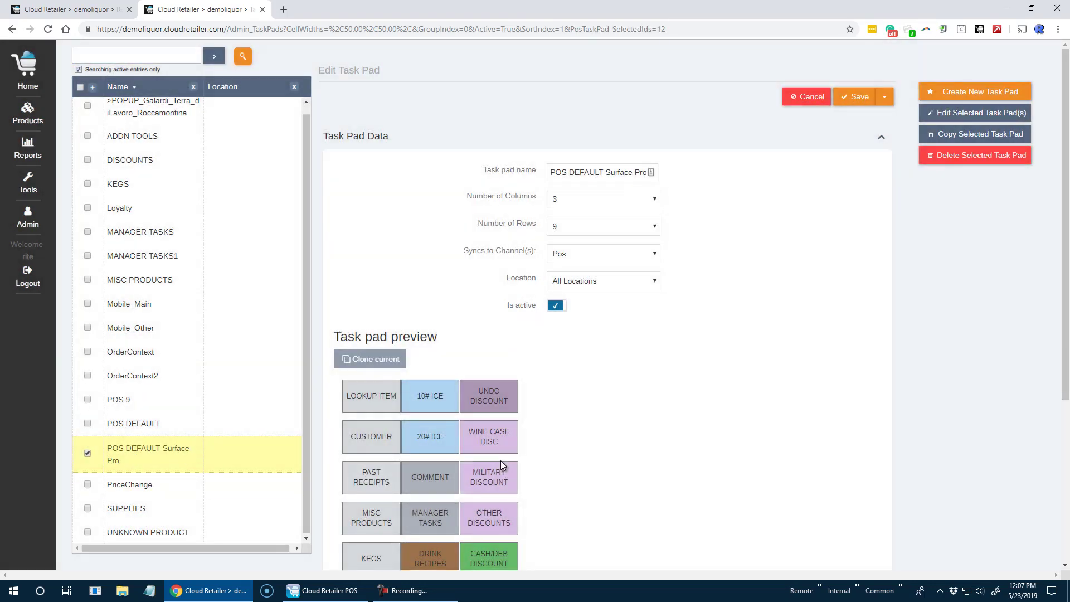
pyautogui.scroll(-2, 545, 432)
pyautogui.scroll(-3, 546, 434)
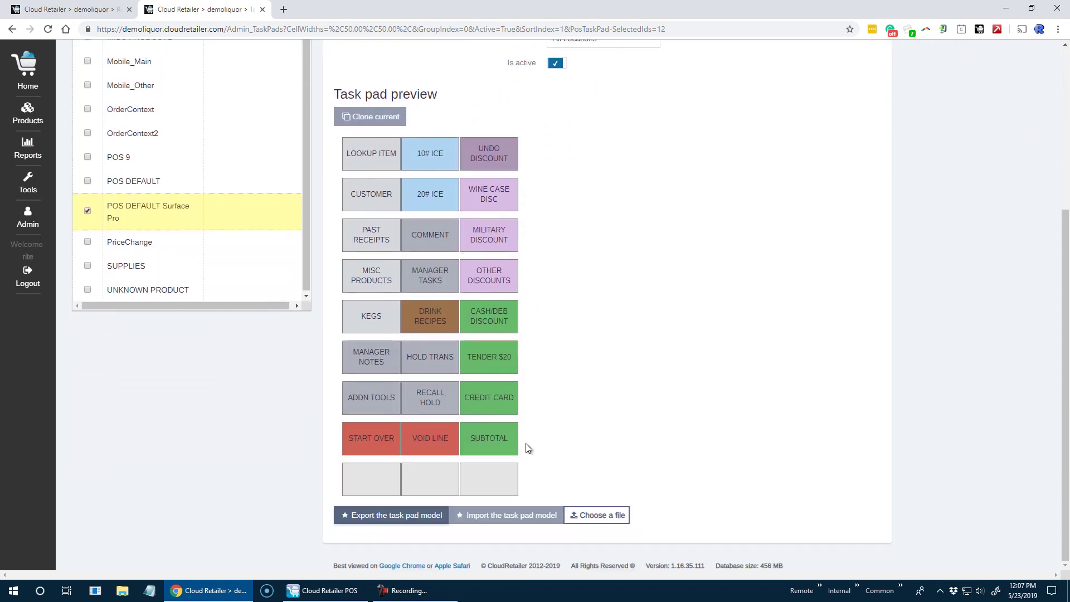
# Label the empty bottom-left task pad cell 'Aquafina' with a capital A
pyautogui.click(377, 489)
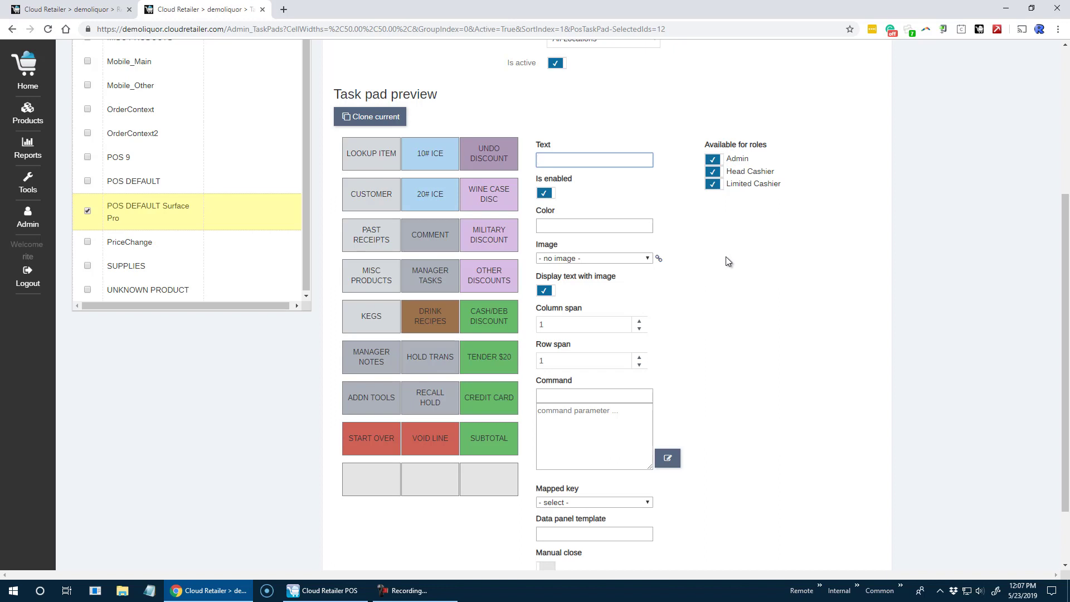
pyautogui.scroll(-1, 725, 261)
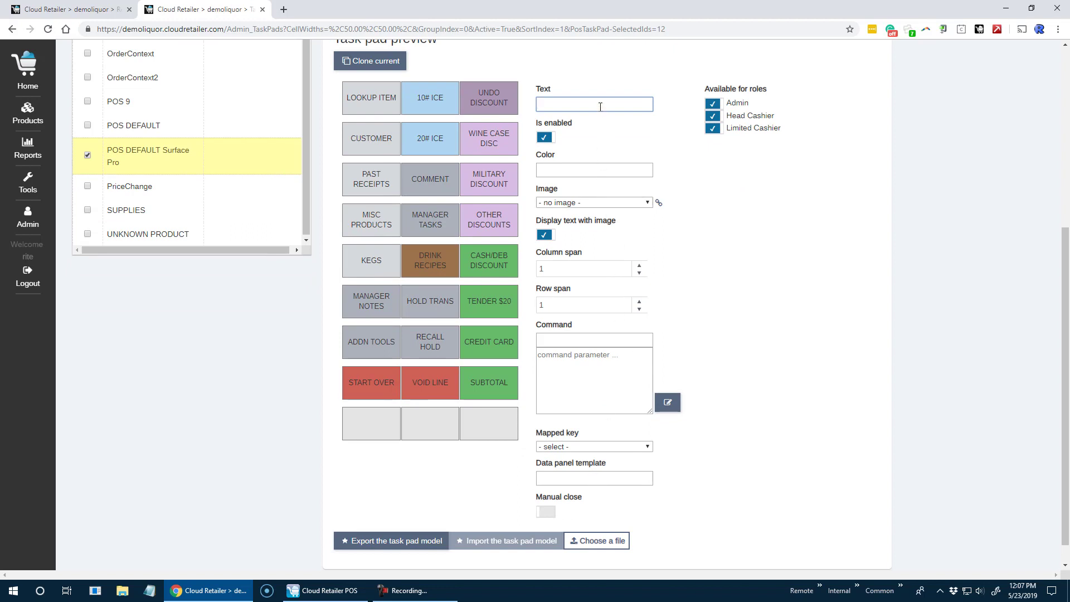
pyautogui.write('aquafina')
pyautogui.click(541, 106)
pyautogui.press('BackSpace')
pyautogui.write('A')
pyautogui.press('Tab')
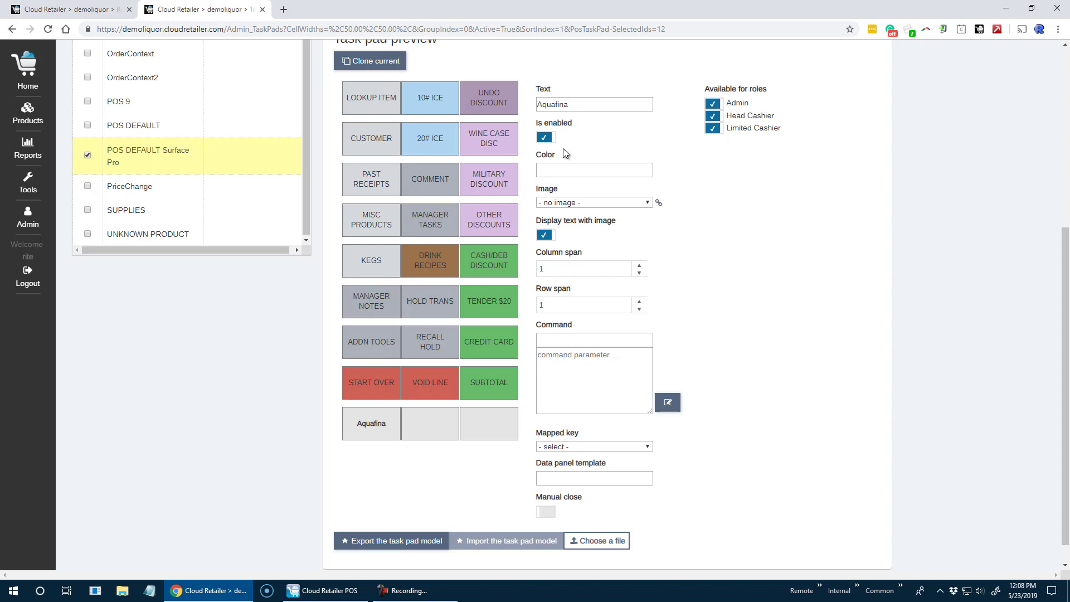
# Make the Aquafina button light blue (#7fb3d5) with no image
pyautogui.click(568, 170)
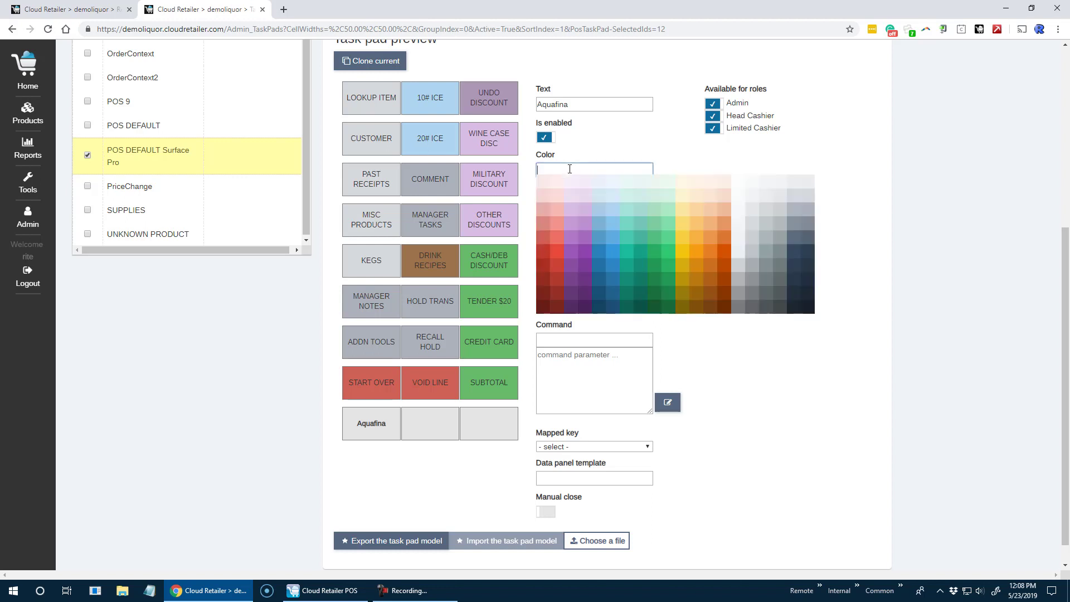
pyautogui.click(600, 228)
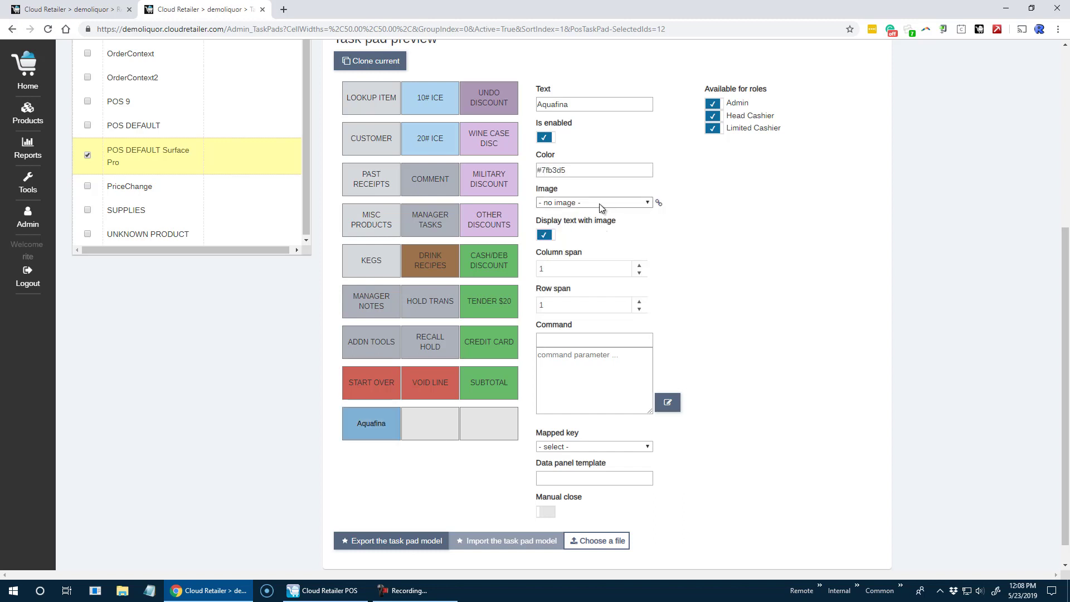
pyautogui.click(577, 203)
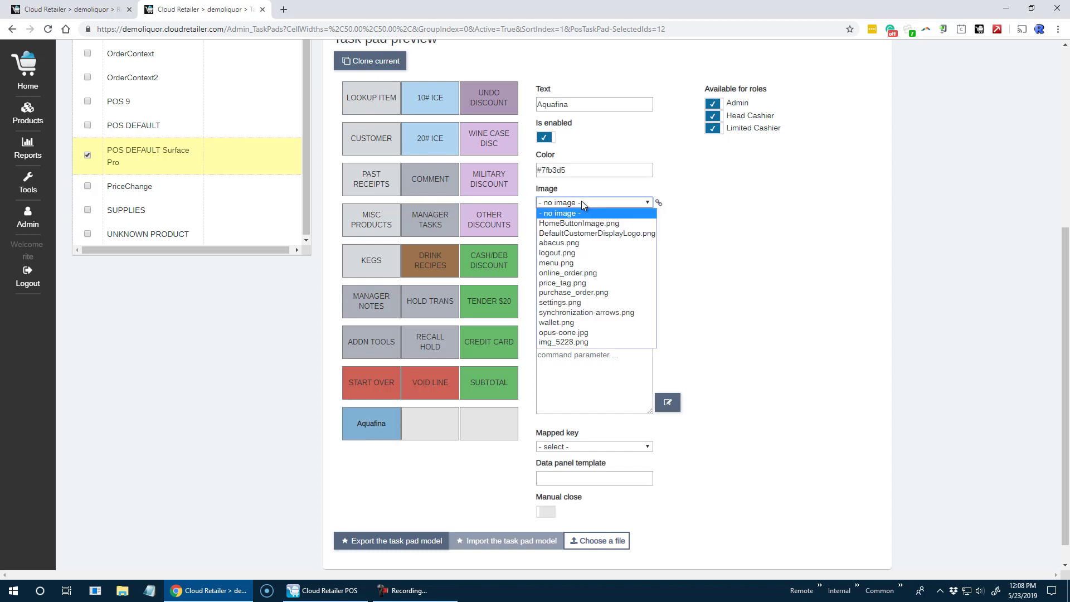
pyautogui.click(676, 210)
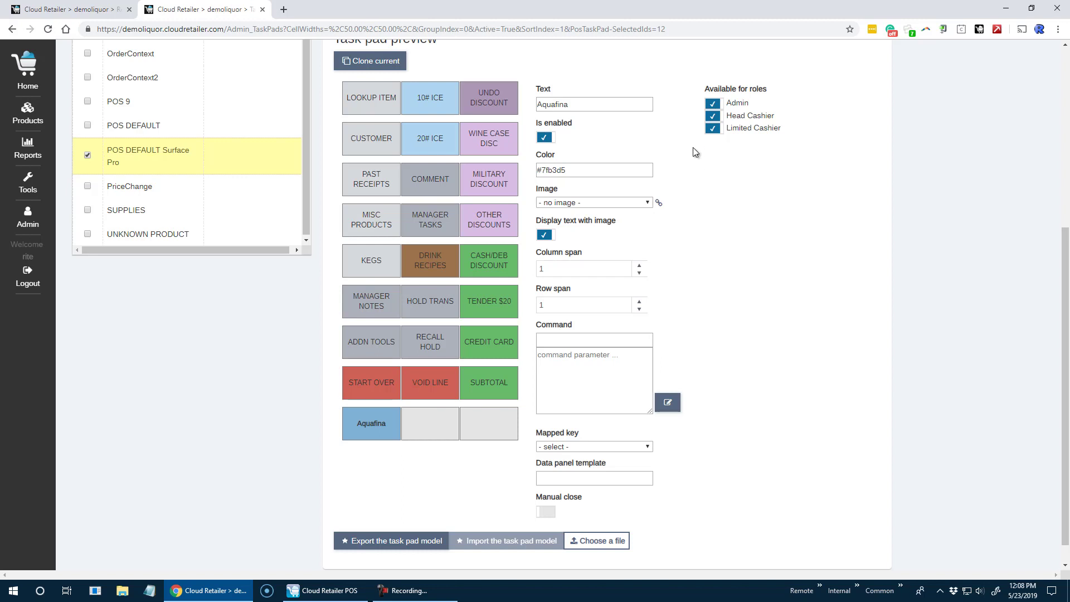
# Leave the Admin, Head Cashier and Limited Cashier roles all checked for the button
pyautogui.click(712, 104)
pyautogui.click(710, 117)
pyautogui.click(712, 115)
pyautogui.click(712, 104)
pyautogui.scroll(-1, 680, 273)
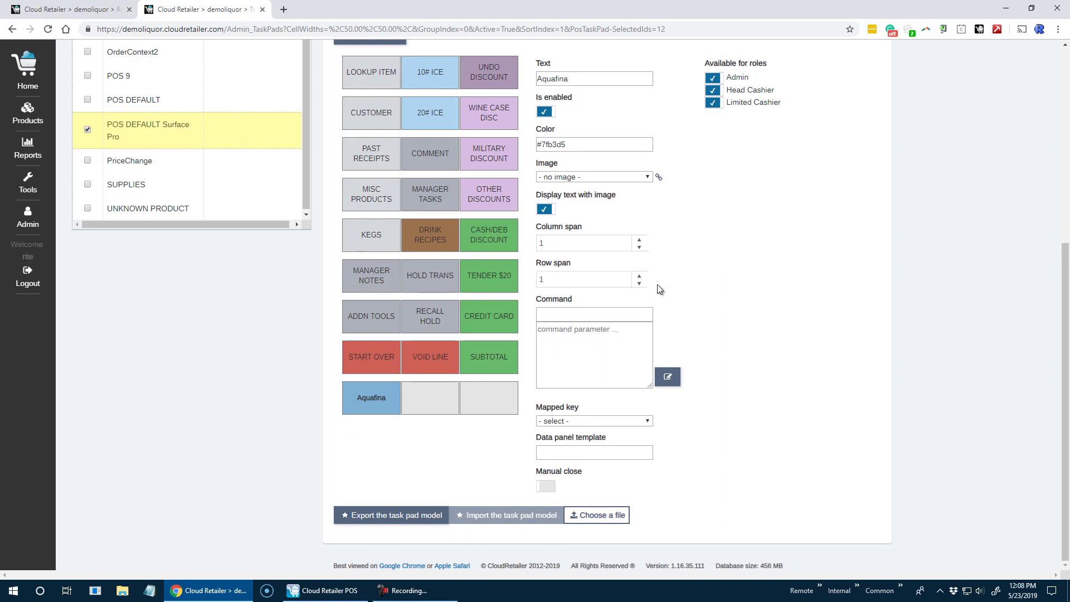
# Set the button command to Sales: Add Line Item with pasted parameter 01210806
pyautogui.click(611, 314)
pyautogui.write('add')
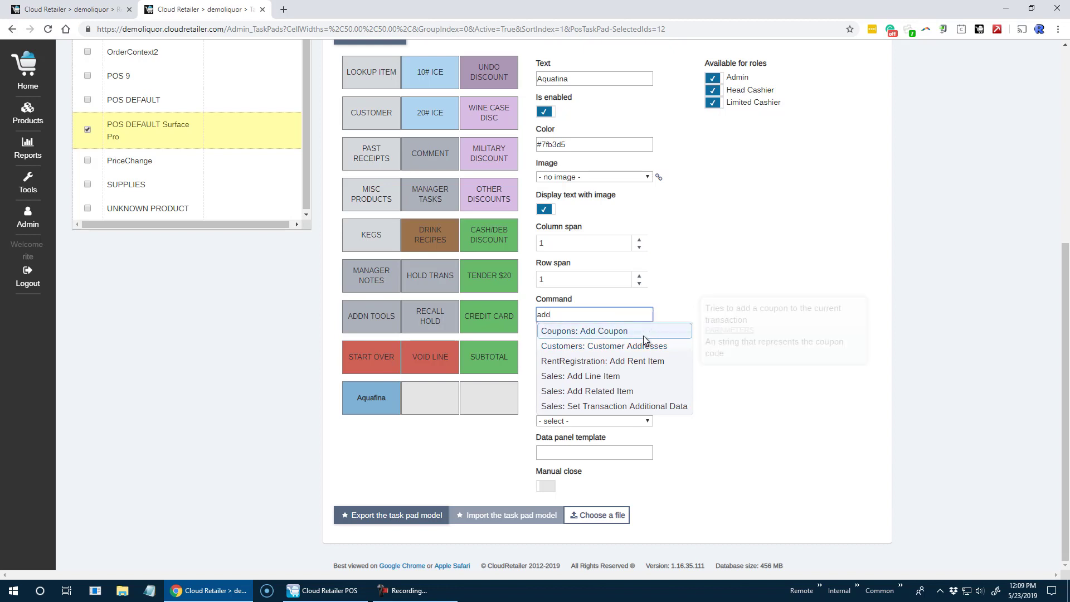
pyautogui.moveTo(630, 377)
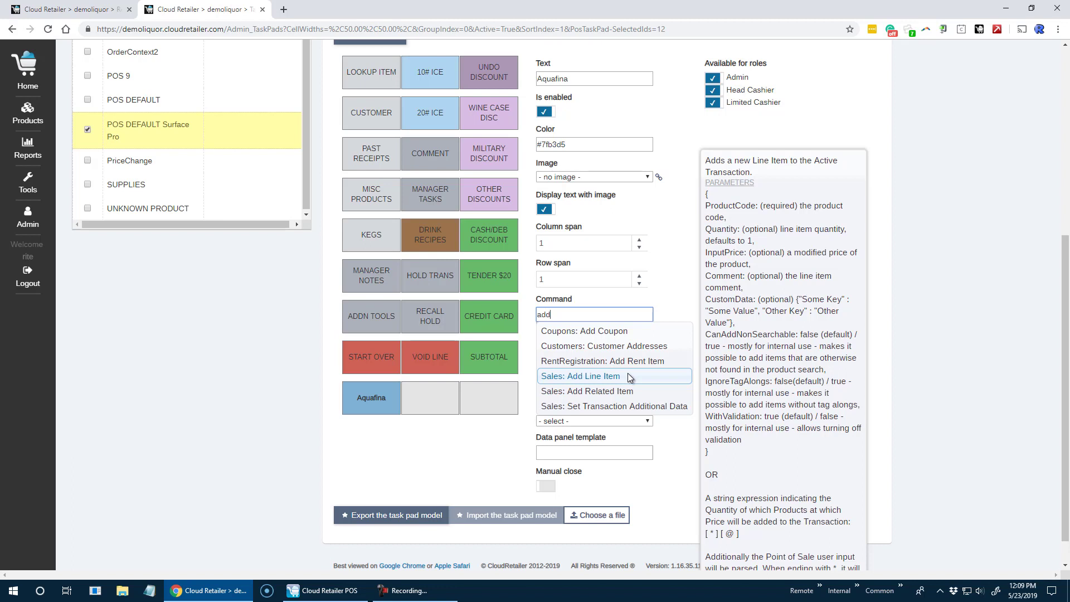
pyautogui.click(630, 377)
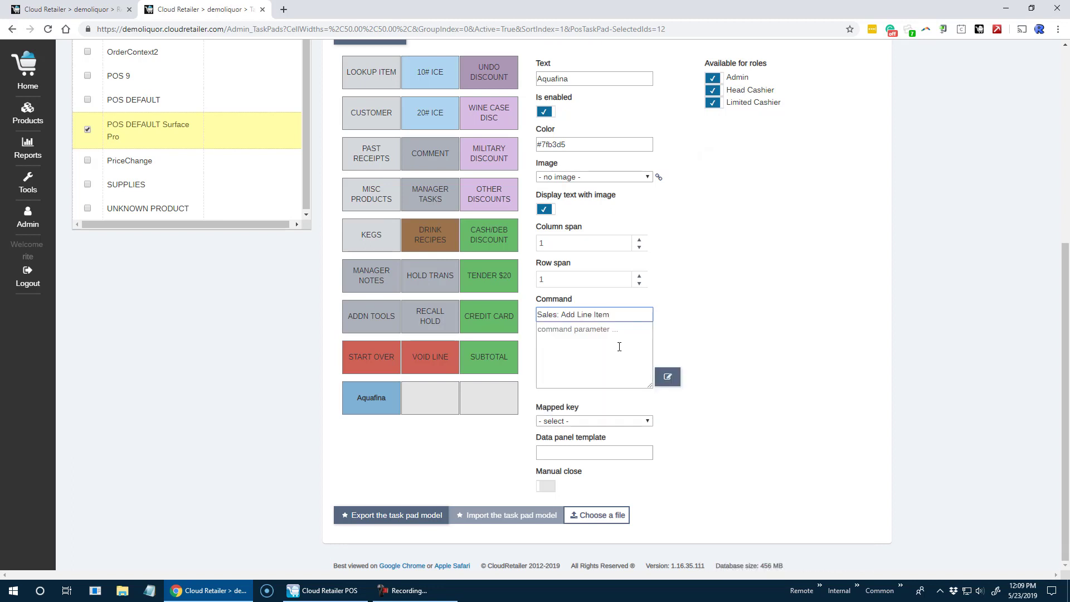
pyautogui.rightClick(572, 332)
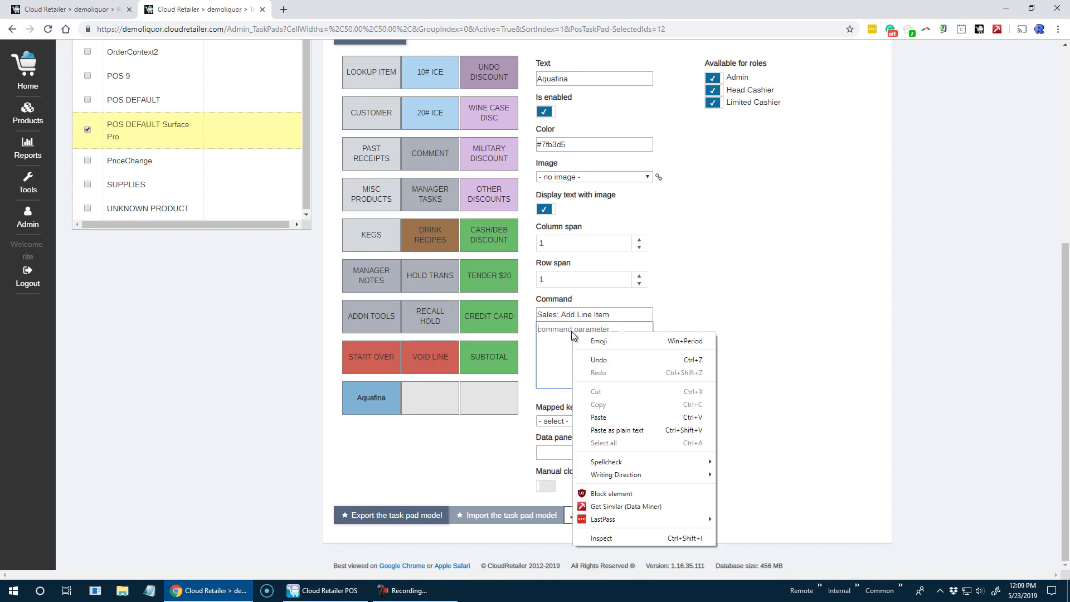
pyautogui.click(599, 417)
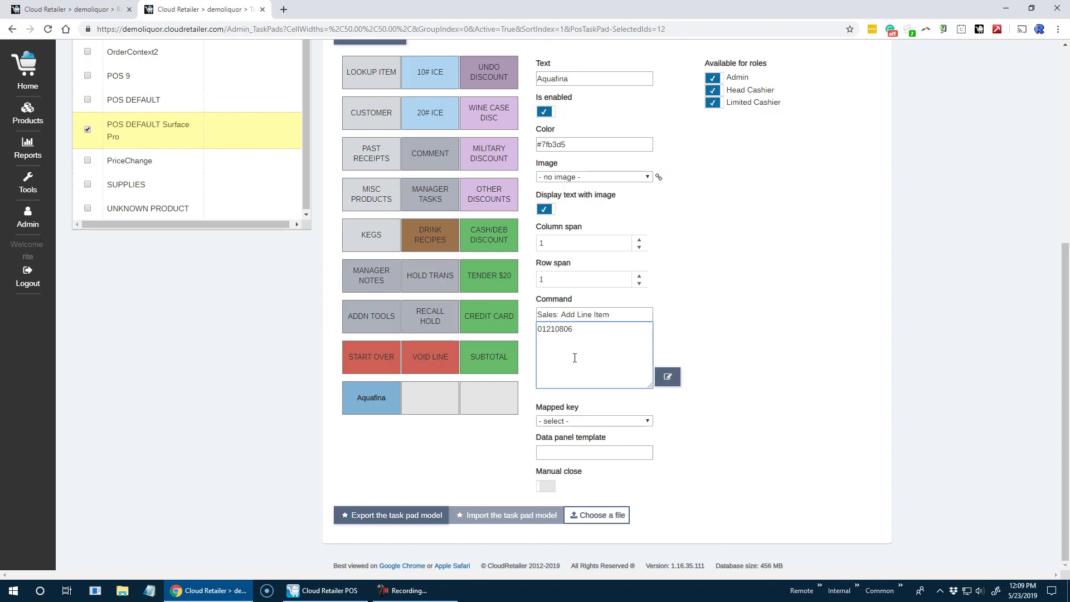
pyautogui.click(580, 423)
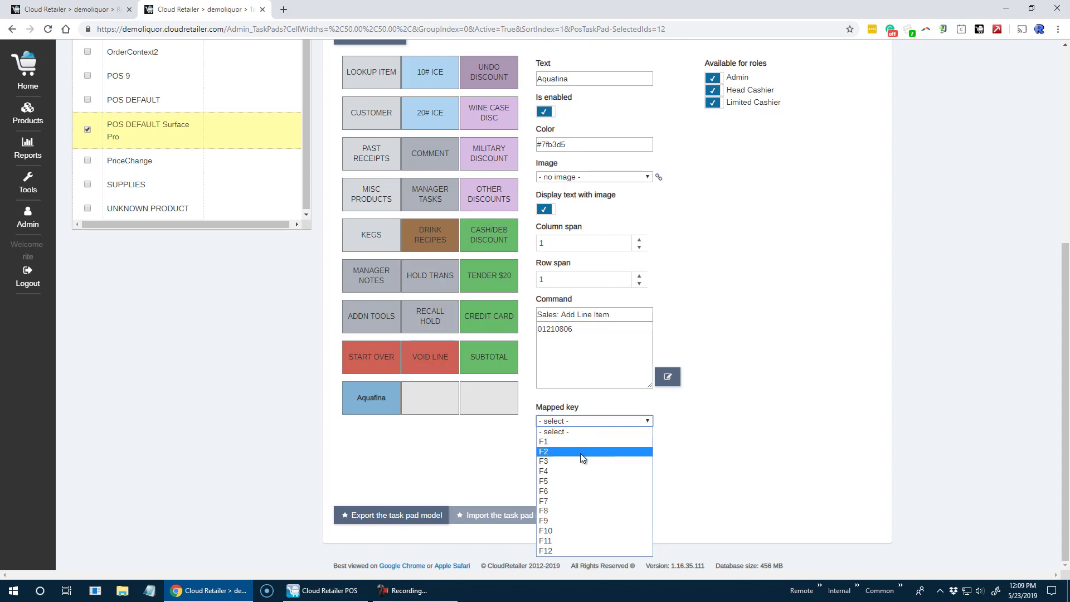
pyautogui.click(714, 457)
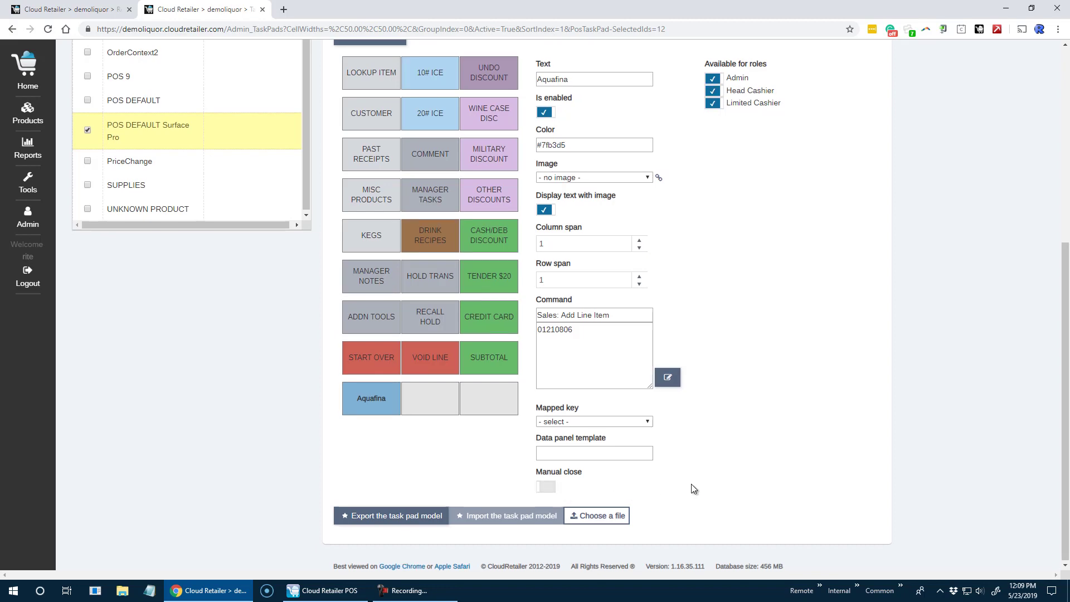
pyautogui.scroll(1, 691, 488)
pyautogui.scroll(5, 691, 489)
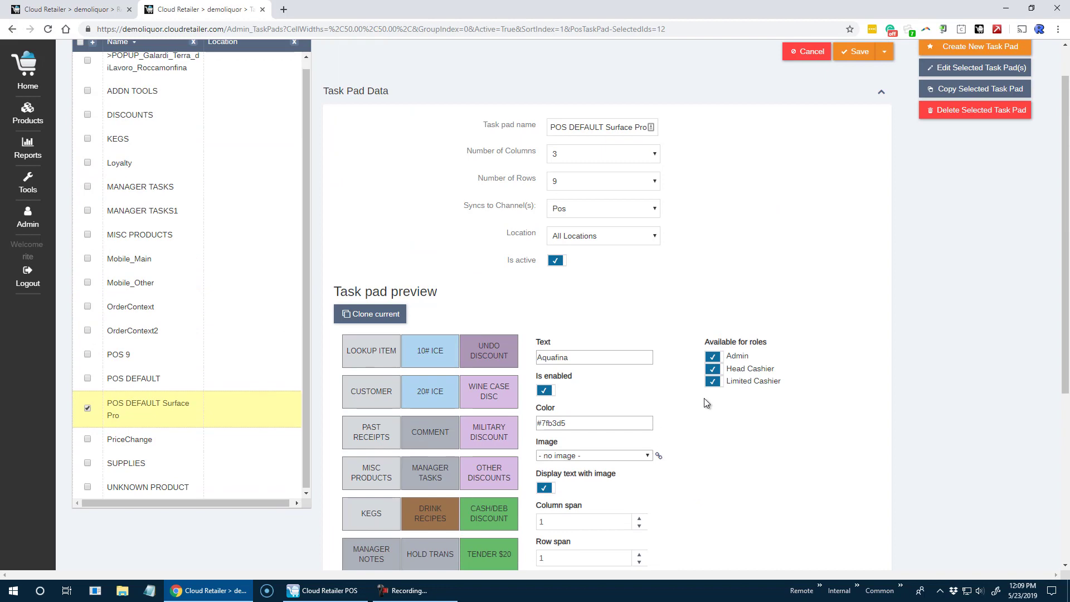
# Save the POS DEFAULT Surface Pro task pad from the top of the Edit Task Pad page
pyautogui.scroll(-3, 709, 403)
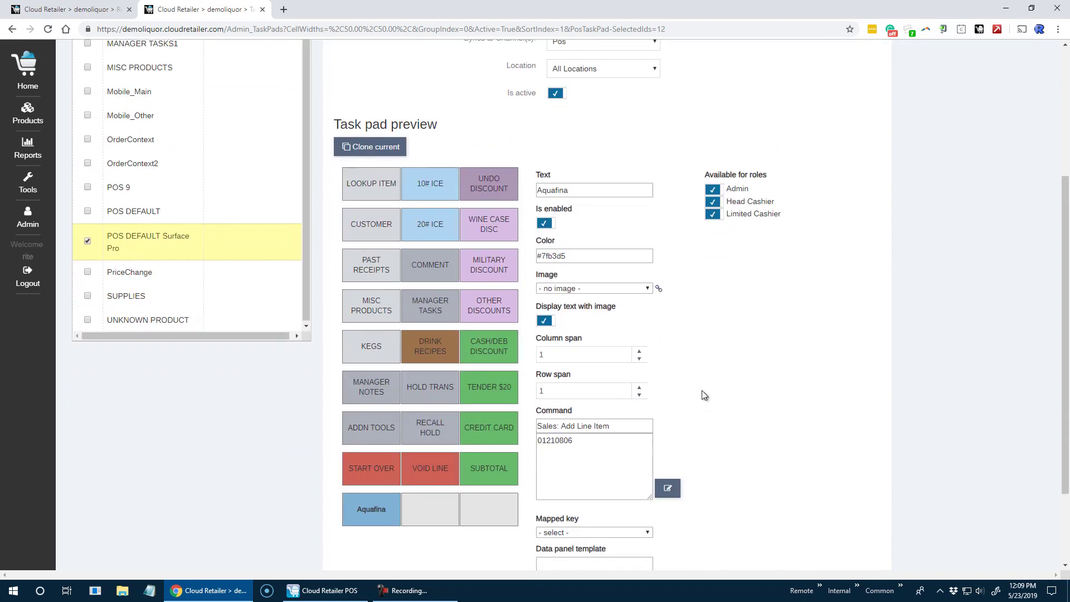
pyautogui.scroll(4, 769, 401)
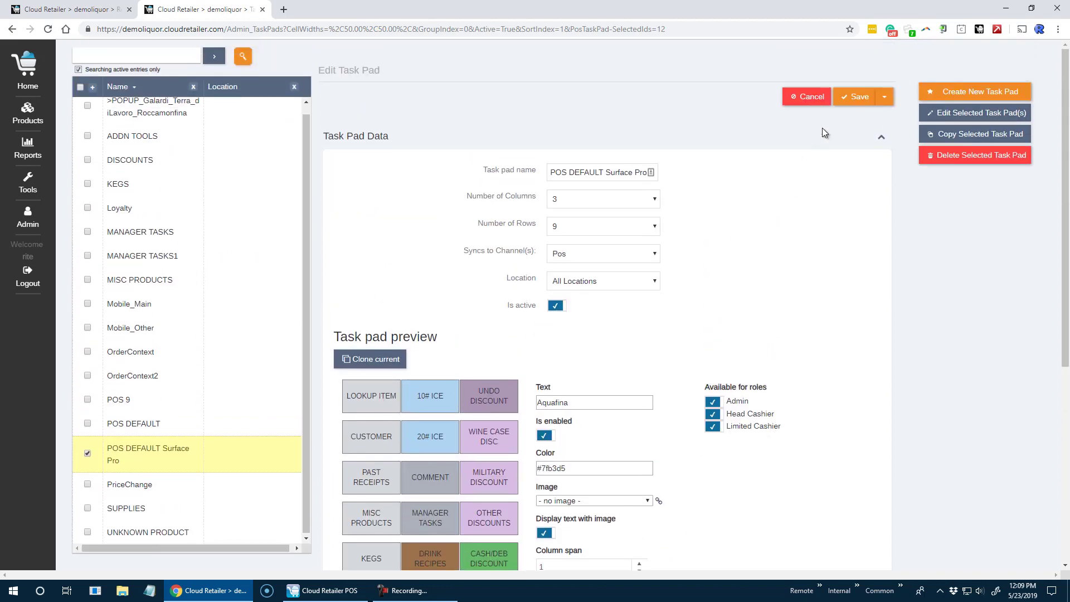
pyautogui.click(842, 102)
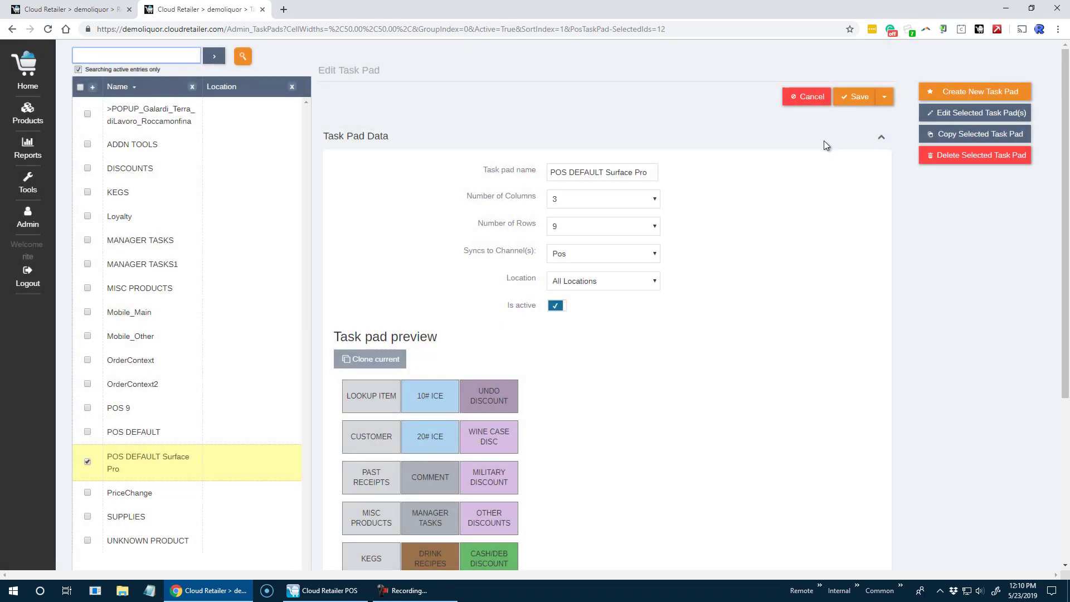
# In the POS register, refresh via Manager Tasks and Home, then ring up Aquafina for $1.99
pyautogui.click(336, 596)
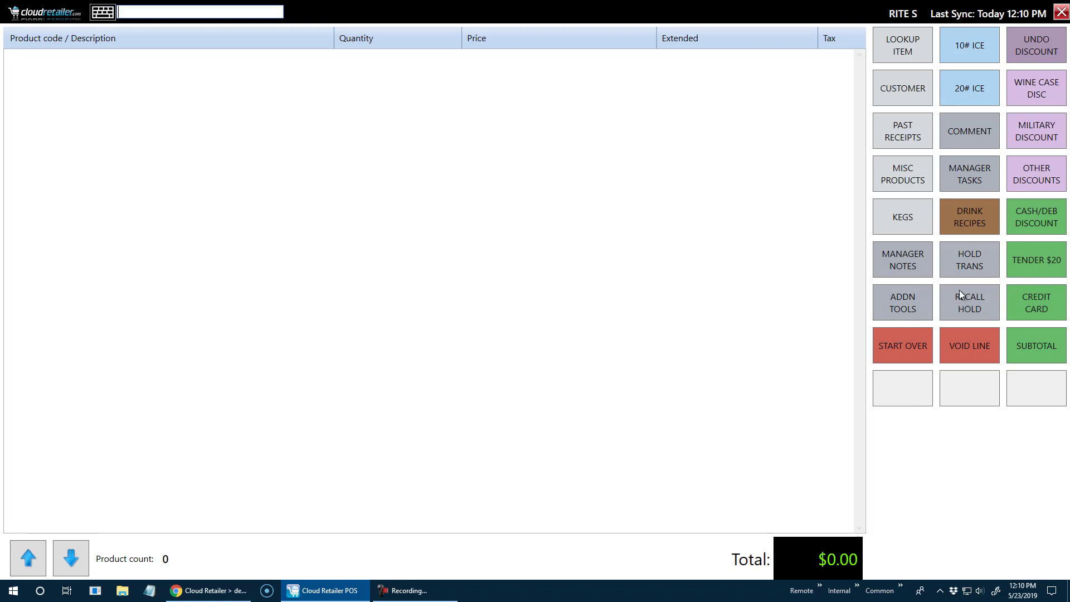
pyautogui.click(965, 187)
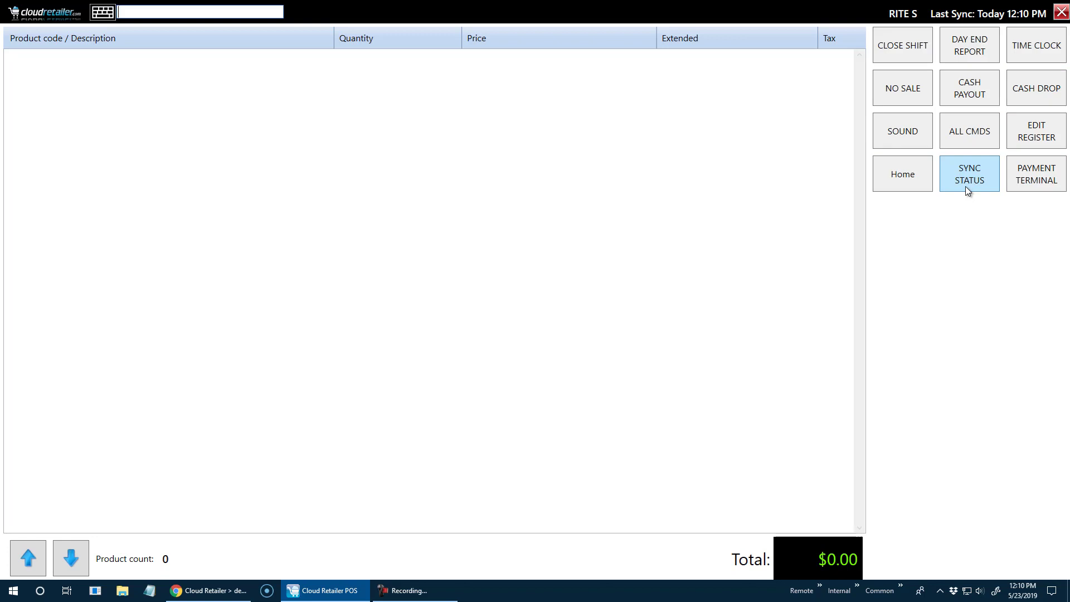
pyautogui.click(918, 182)
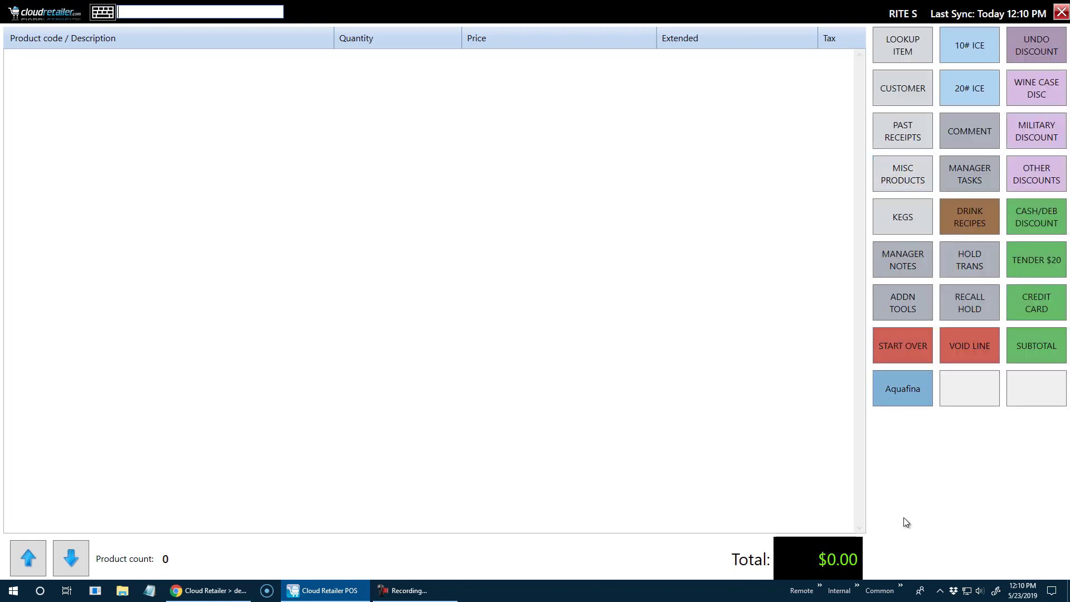
pyautogui.click(902, 394)
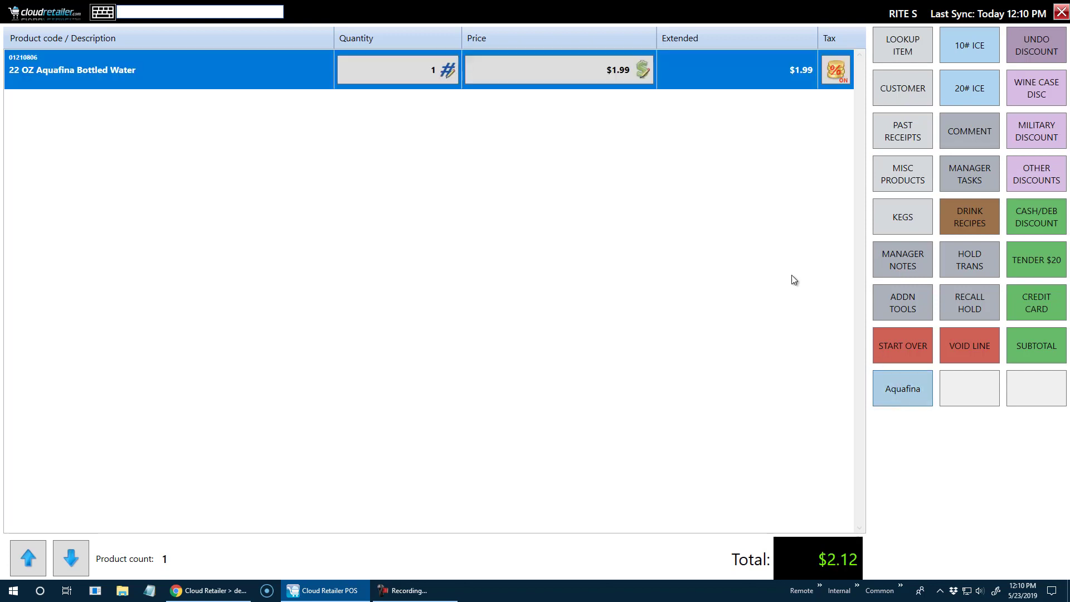